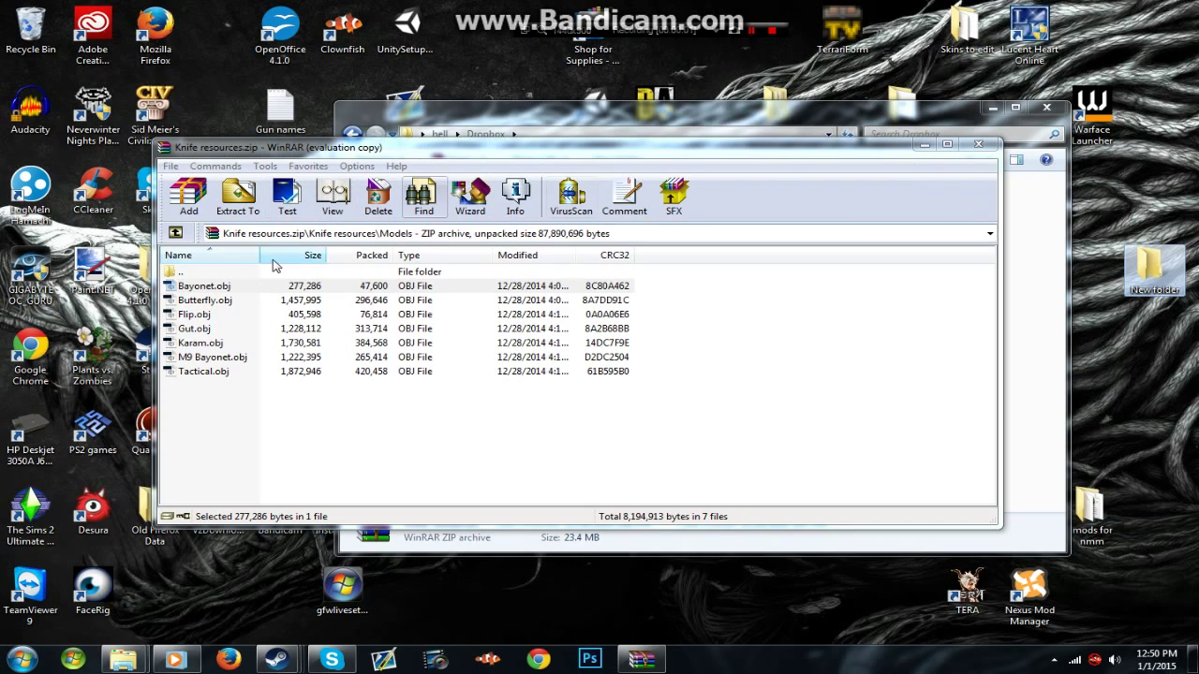
Close the open knife archive and open Knife resources.zip from the Dropbox folder.
{"action": "left_click", "coordinate": [978, 144]}
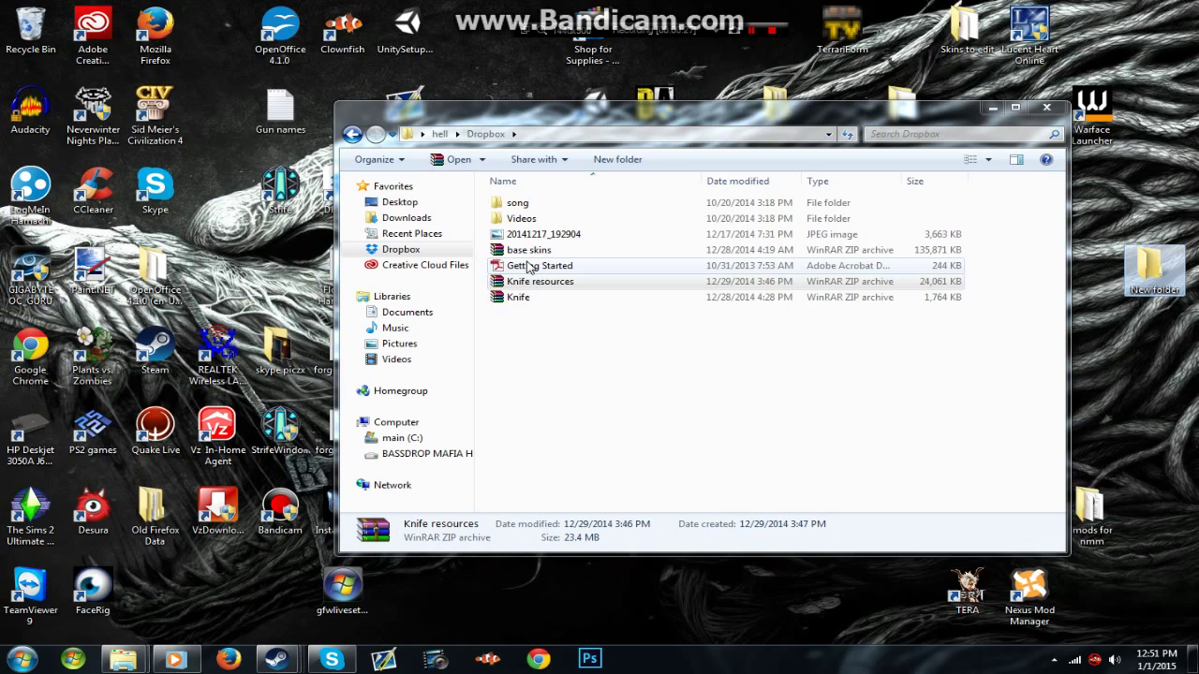
{"action": "left_click", "coordinate": [609, 281]}
{"action": "double_click", "coordinate": [582, 284]}
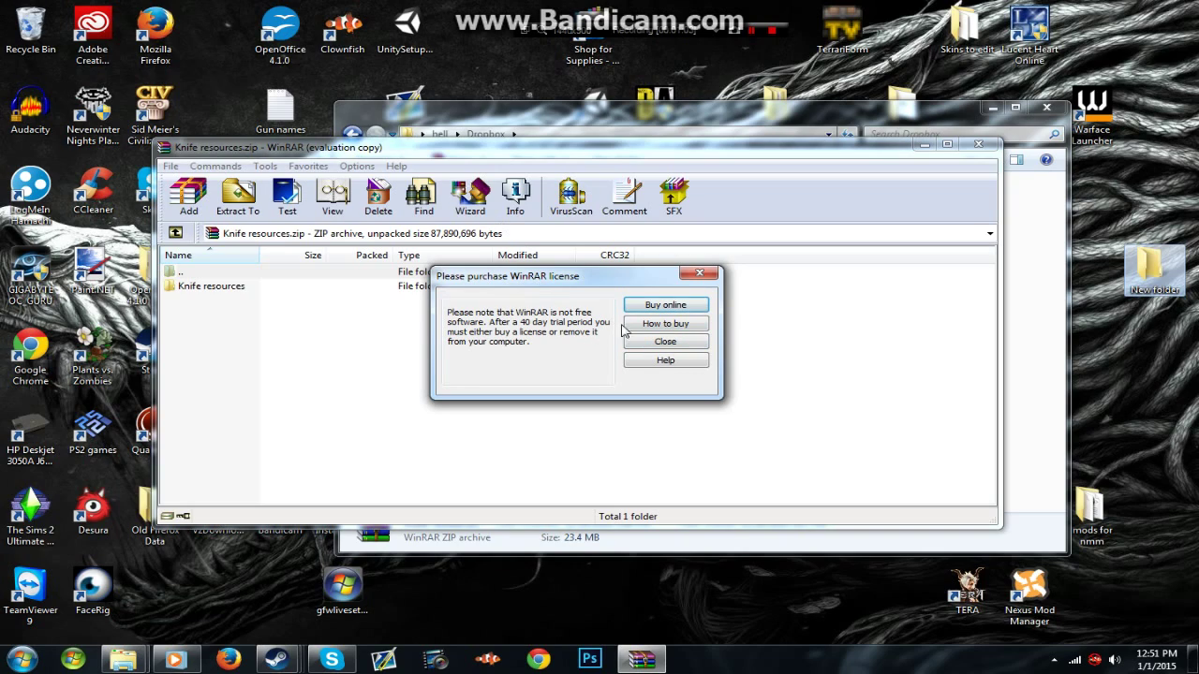
Dismiss the WinRAR licence reminder and enter the archive's Knife resources folder.
{"action": "left_click", "coordinate": [648, 341]}
{"action": "right_click", "coordinate": [648, 341]}
{"action": "left_click", "coordinate": [506, 348]}
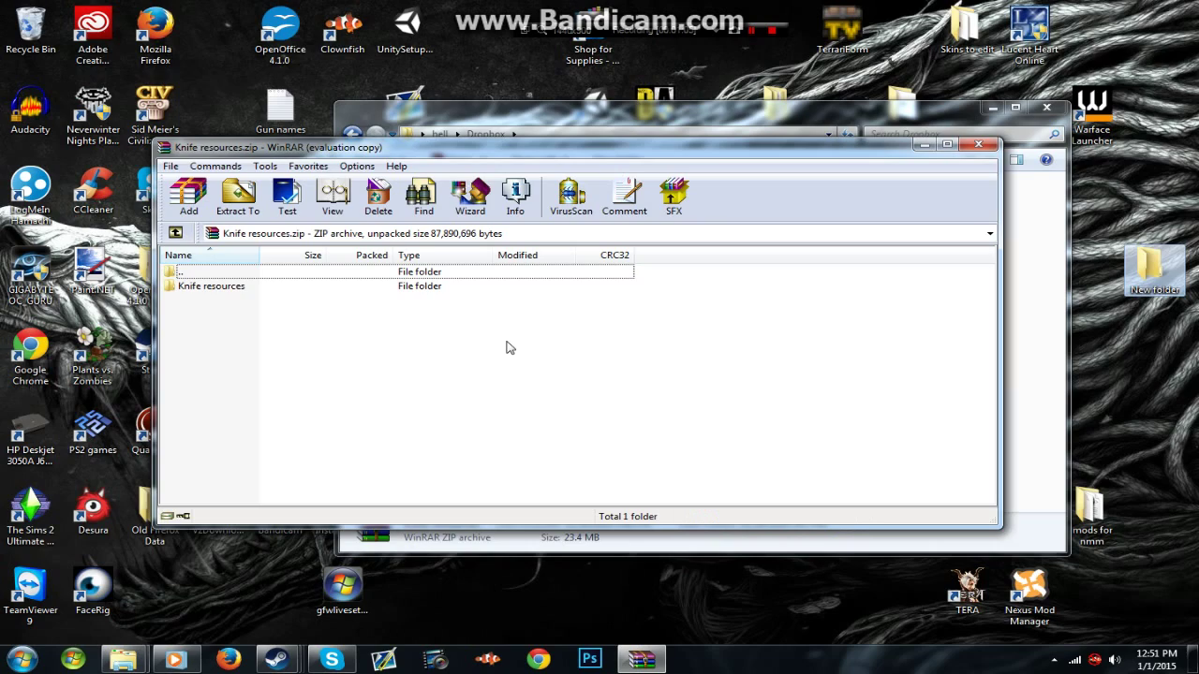
{"action": "double_click", "coordinate": [194, 289]}
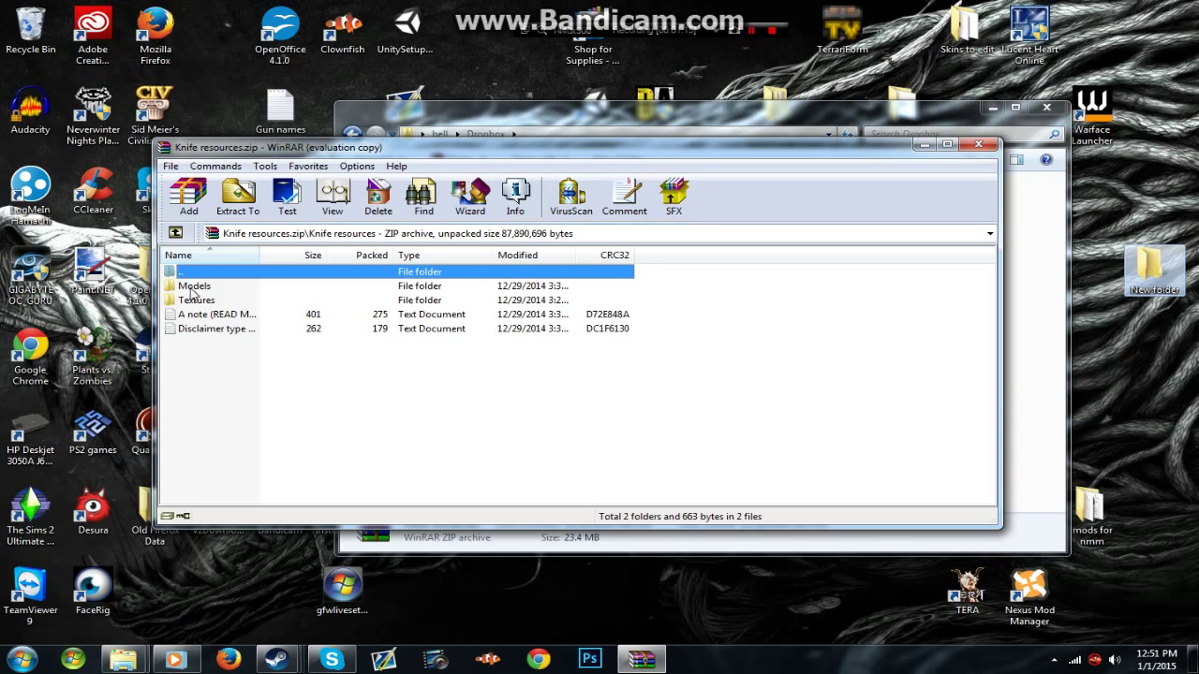
Open the Models folder, minimize the Dropbox window, and begin dragging out Tactical.obj.
{"action": "double_click", "coordinate": [193, 288]}
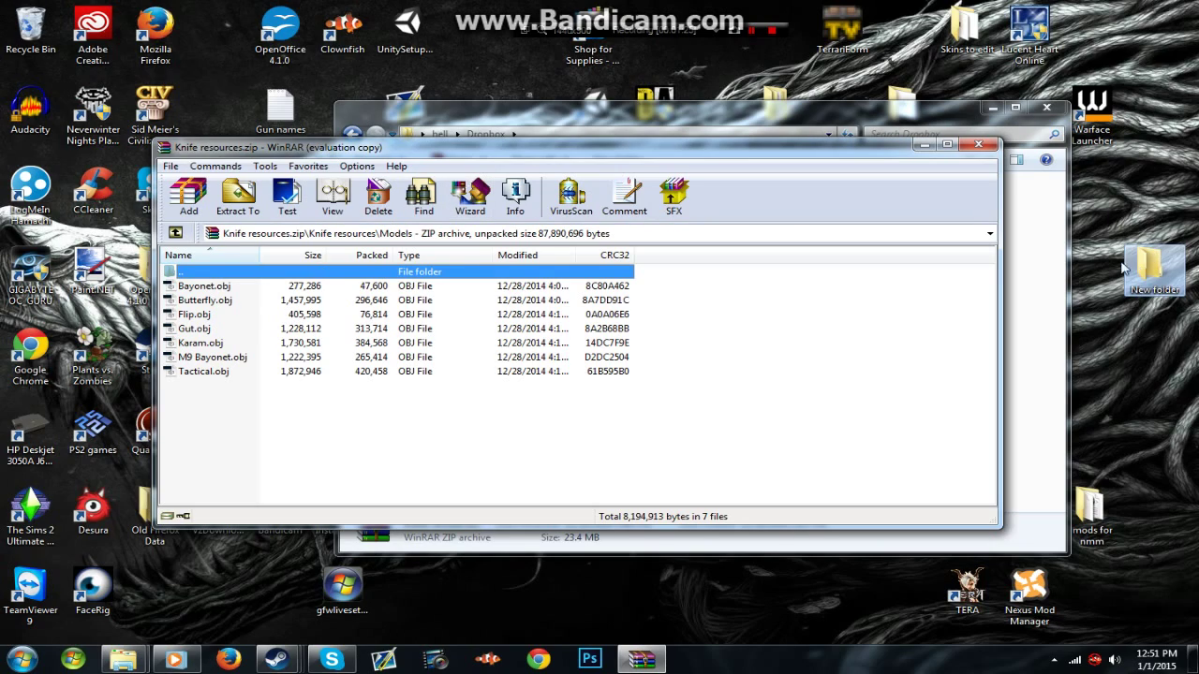
{"action": "left_click", "coordinate": [728, 106]}
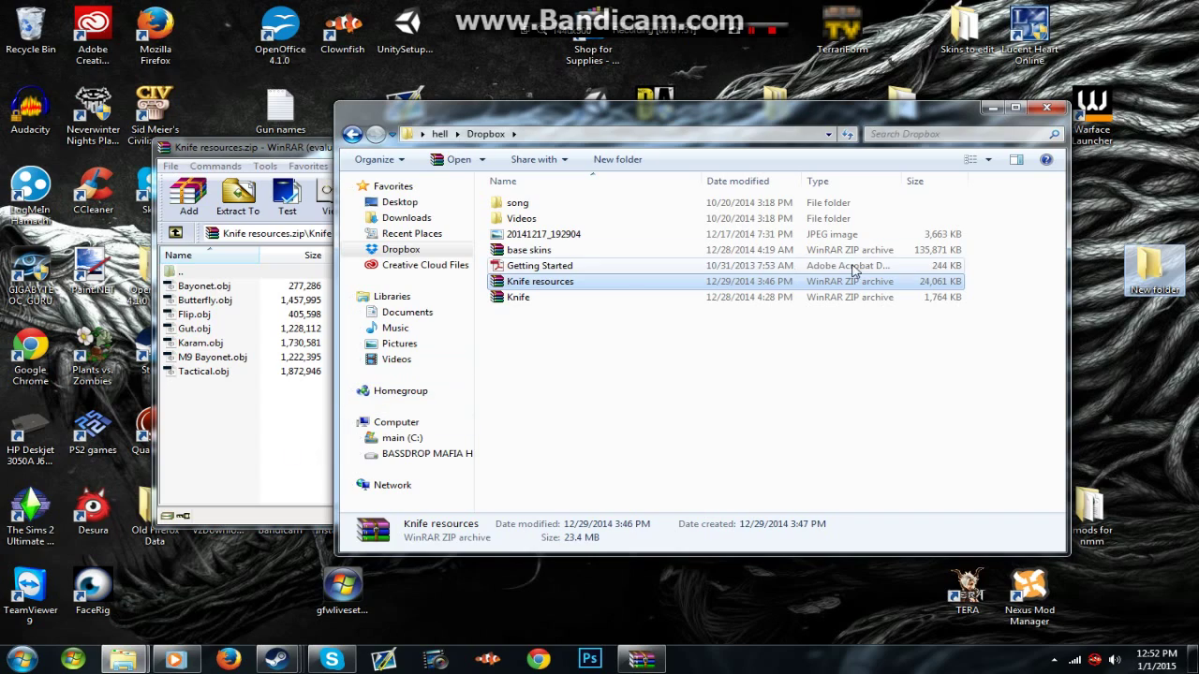
{"action": "left_click", "coordinate": [993, 109]}
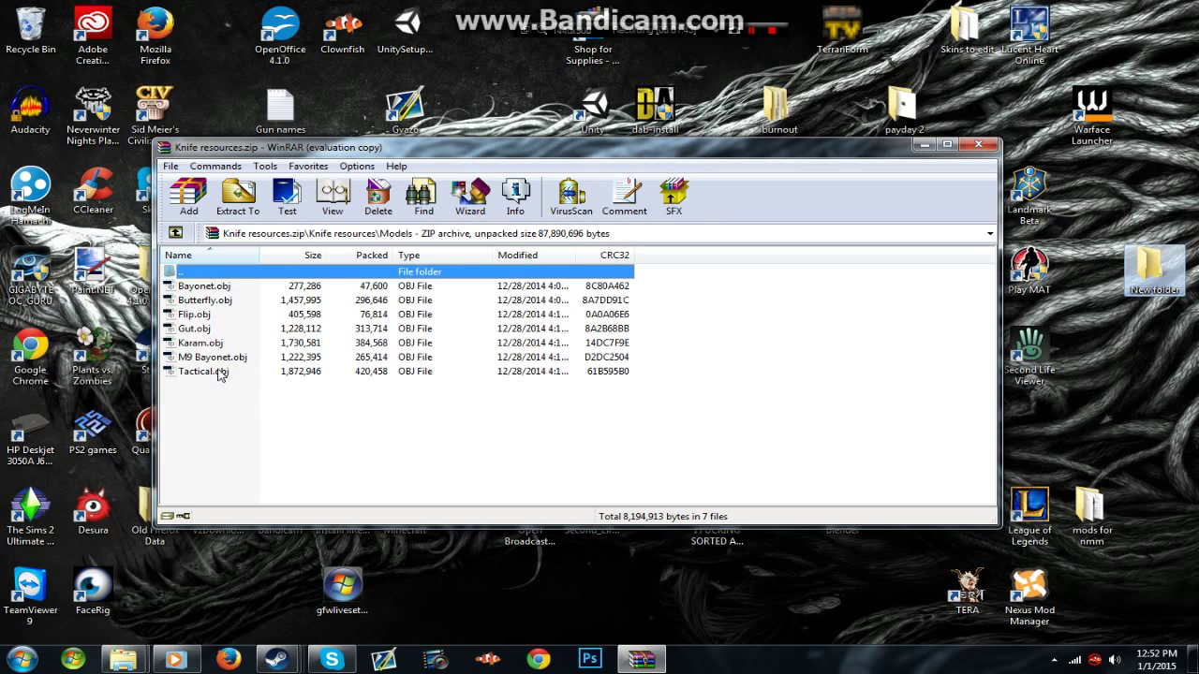
{"action": "left_click_drag", "start_coordinate": [218, 374], "coordinate": [477, 357]}
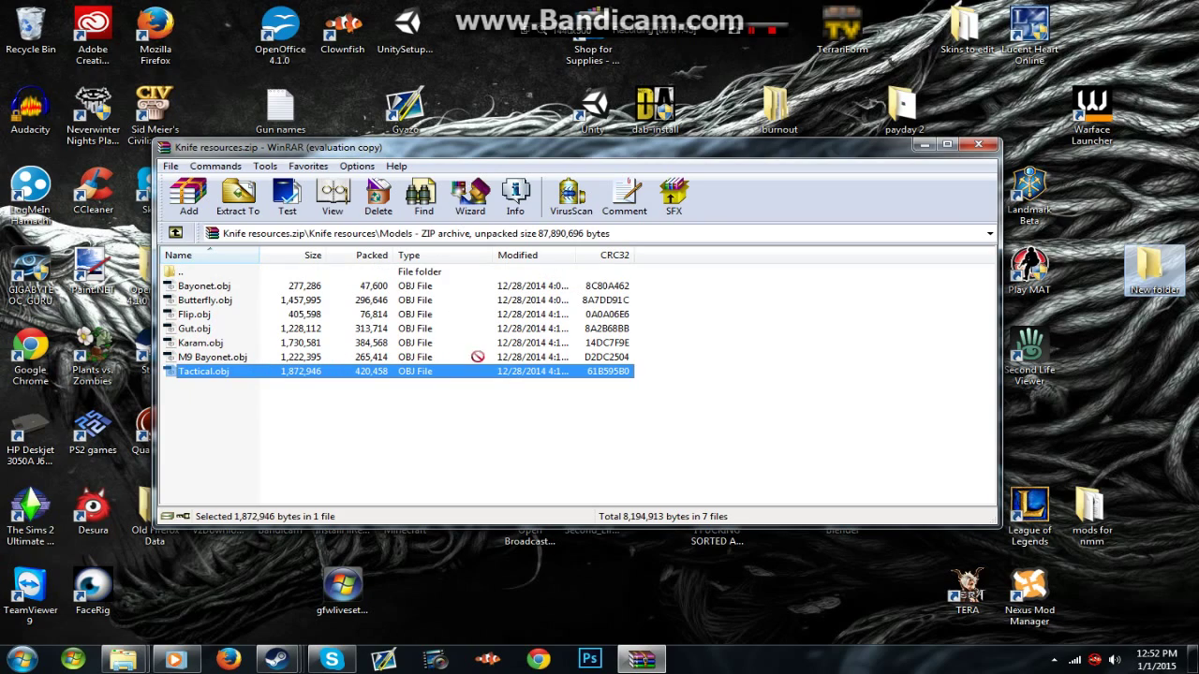
Extract Tactical.obj into the desktop New folder, then return to the archive's top level.
{"action": "left_click_drag", "start_coordinate": [478, 357], "coordinate": [1151, 269]}
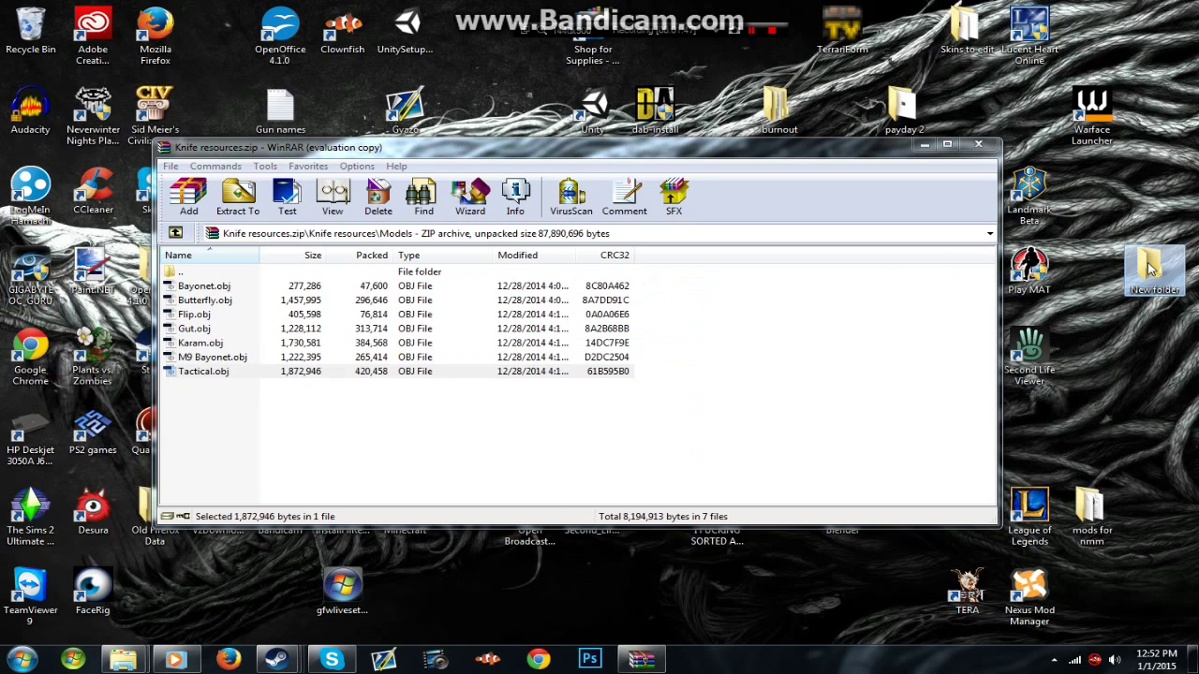
{"action": "double_click", "coordinate": [1150, 268]}
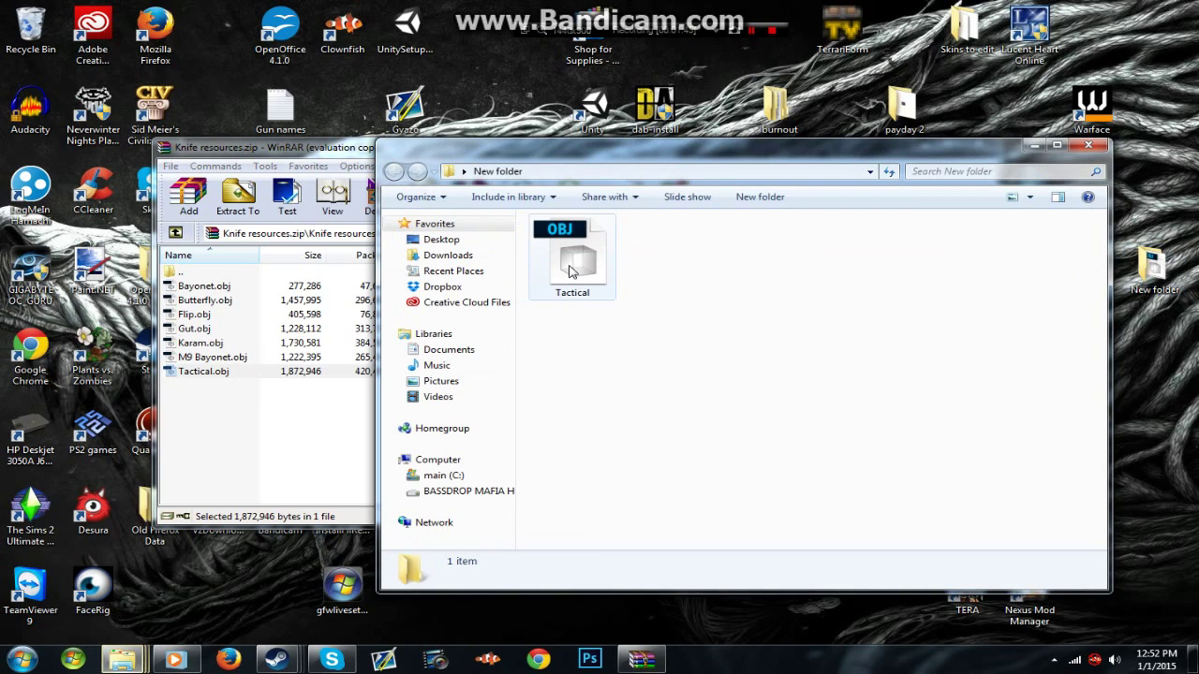
{"action": "left_click", "coordinate": [337, 155]}
{"action": "left_click", "coordinate": [175, 232]}
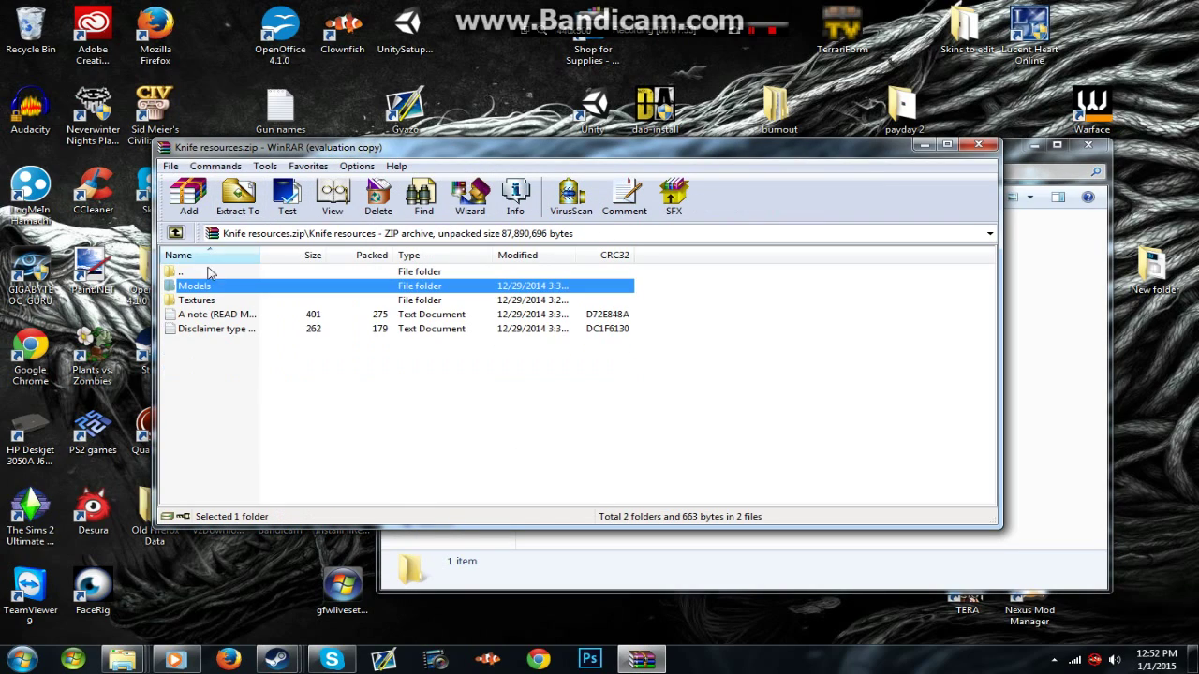
Extract knife_tactical.tga from Textures into New folder and close WinRAR.
{"action": "double_click", "coordinate": [230, 299]}
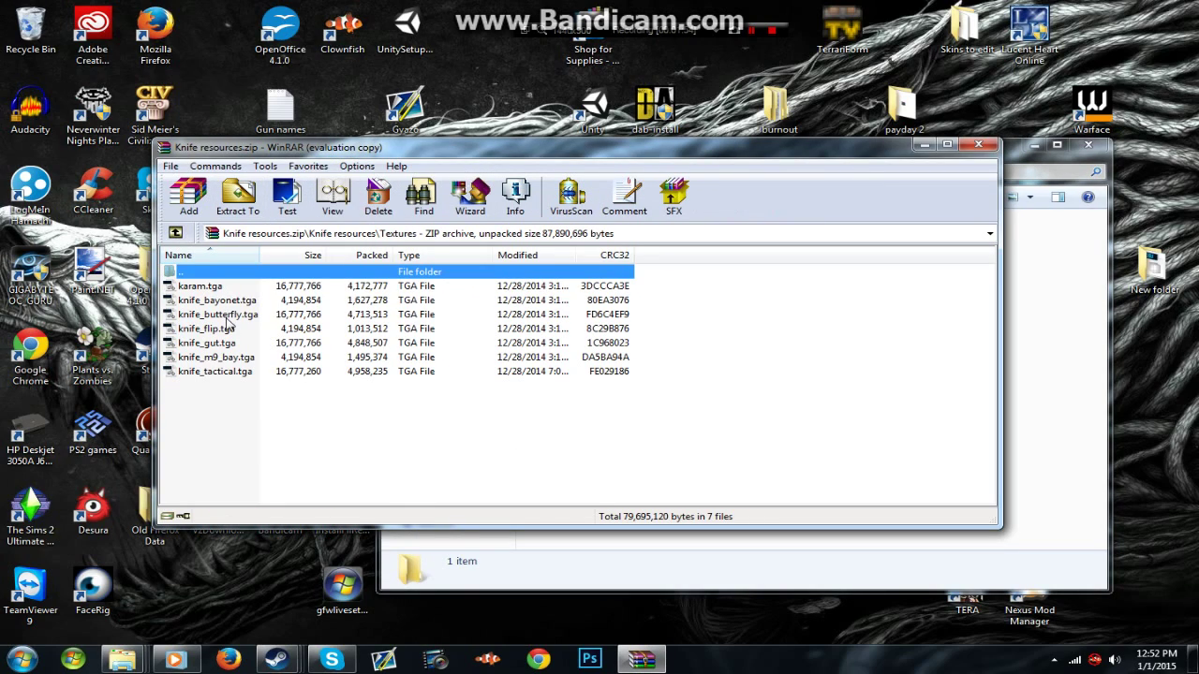
{"action": "left_click", "coordinate": [223, 375]}
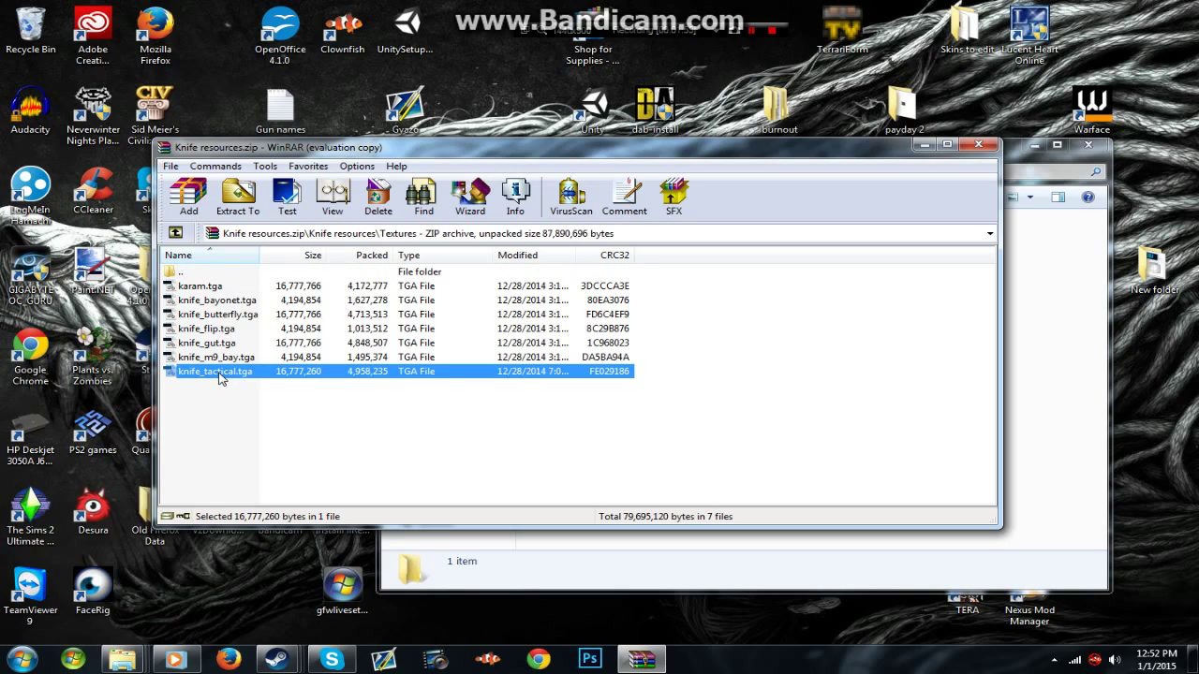
{"action": "left_click_drag", "start_coordinate": [219, 377], "coordinate": [1152, 278]}
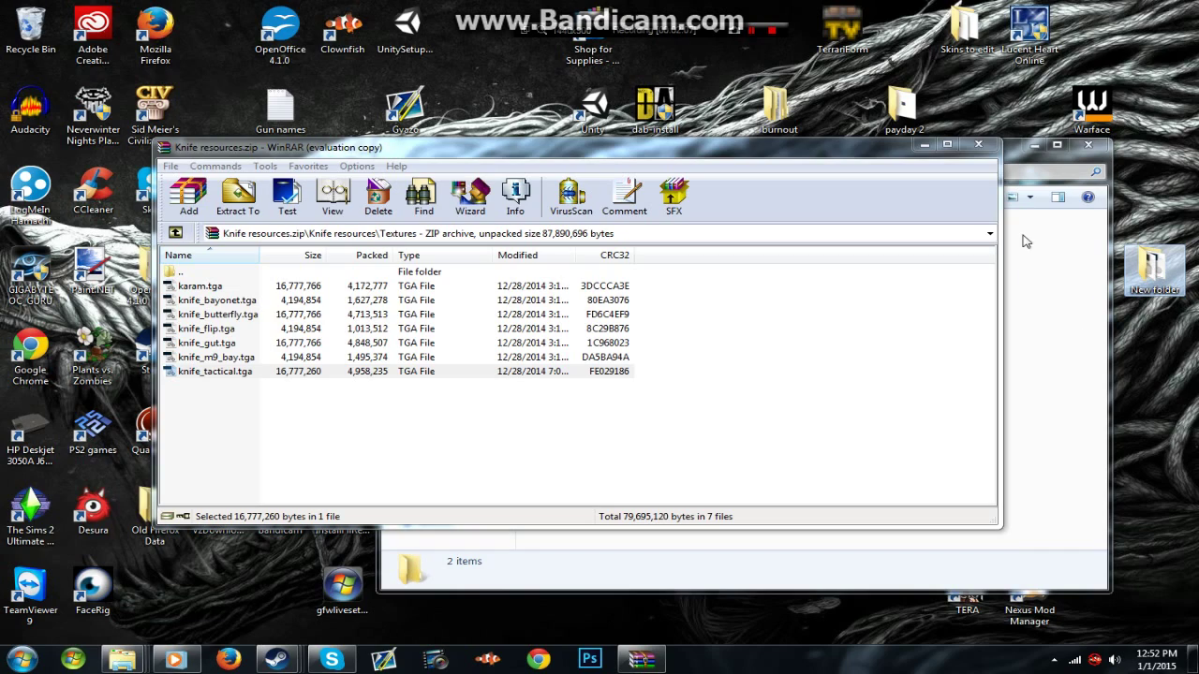
{"action": "left_click", "coordinate": [1062, 315]}
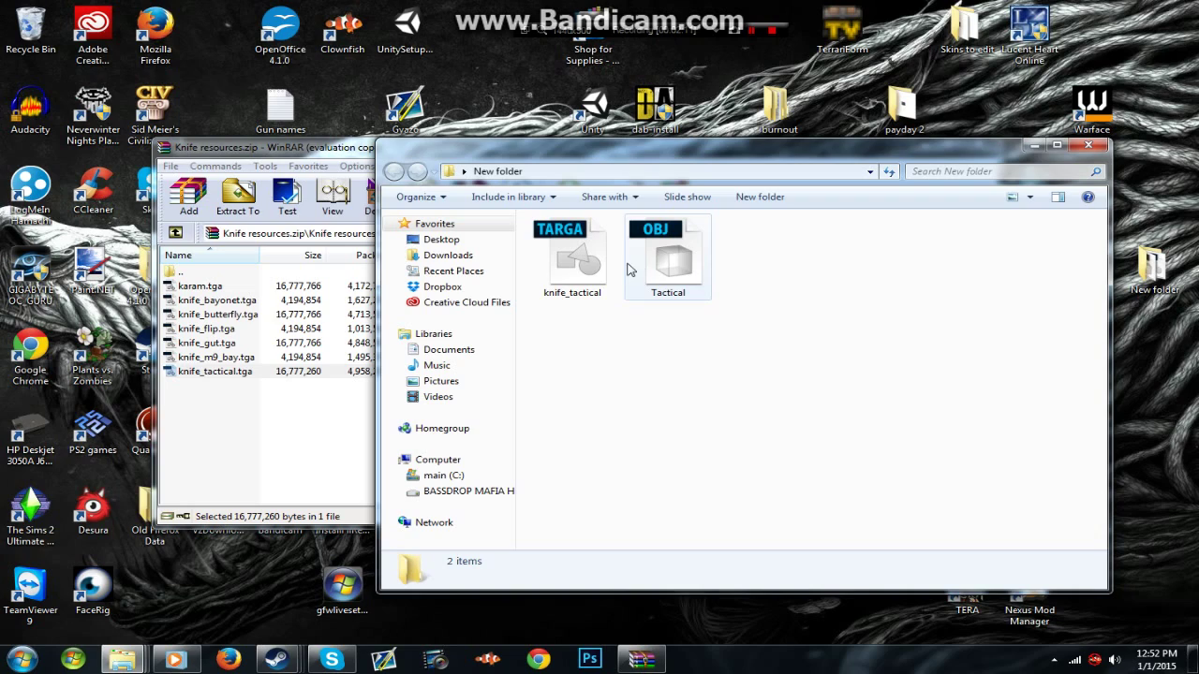
{"action": "left_click", "coordinate": [298, 141]}
{"action": "left_click", "coordinate": [981, 145]}
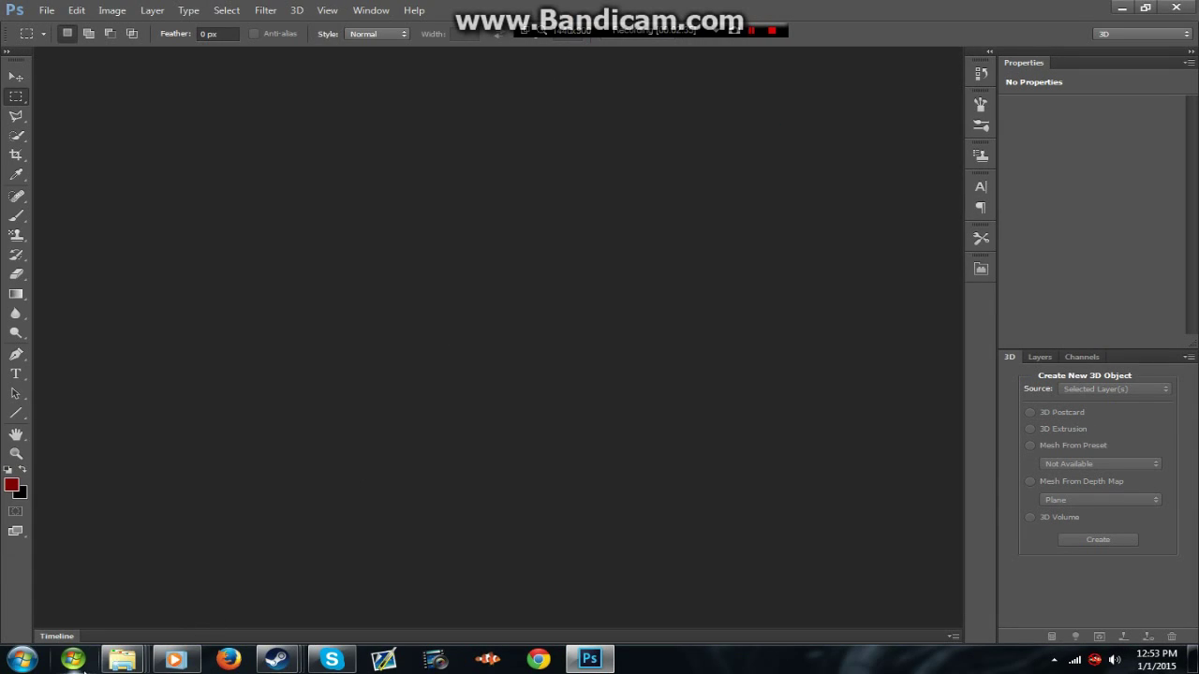
{"action": "mouse_move", "coordinate": [122, 659]}
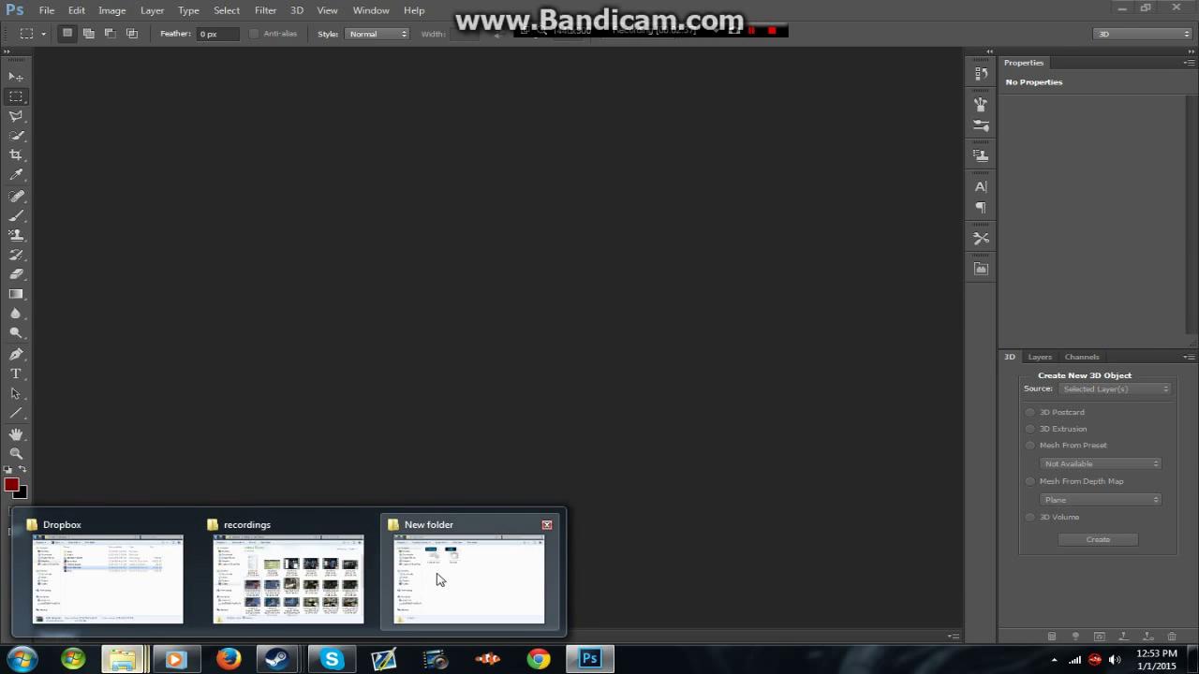
Switch to the New folder window holding the extracted knife files.
{"action": "left_click", "coordinate": [439, 578]}
Open Tactical.obj in Photoshop as a new 3D scene using the 9000 × 9000 px preset.
{"action": "left_click_drag", "start_coordinate": [667, 258], "coordinate": [248, 298]}
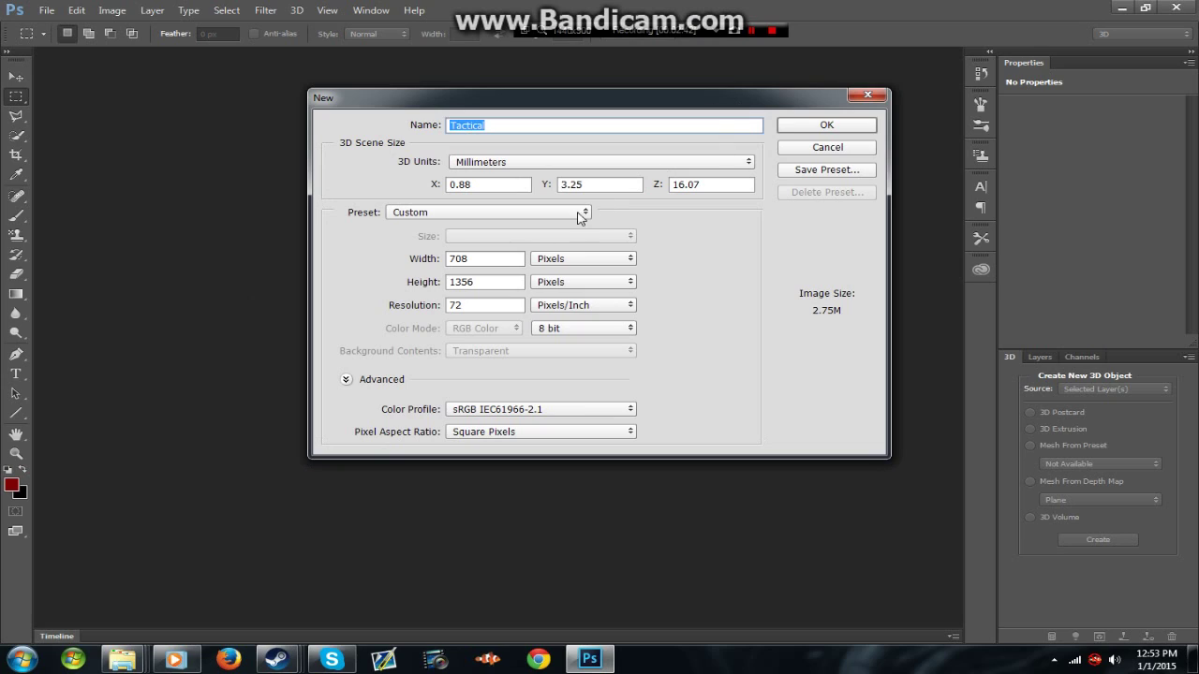
{"action": "left_click", "coordinate": [548, 214]}
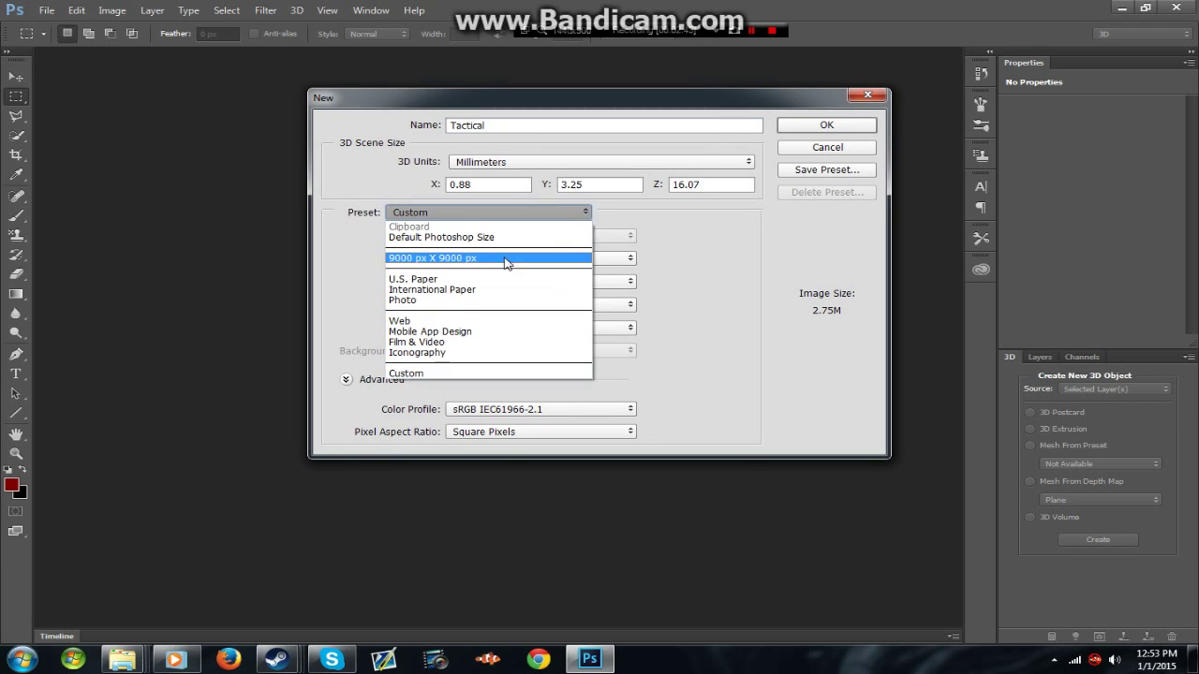
{"action": "left_click", "coordinate": [448, 238]}
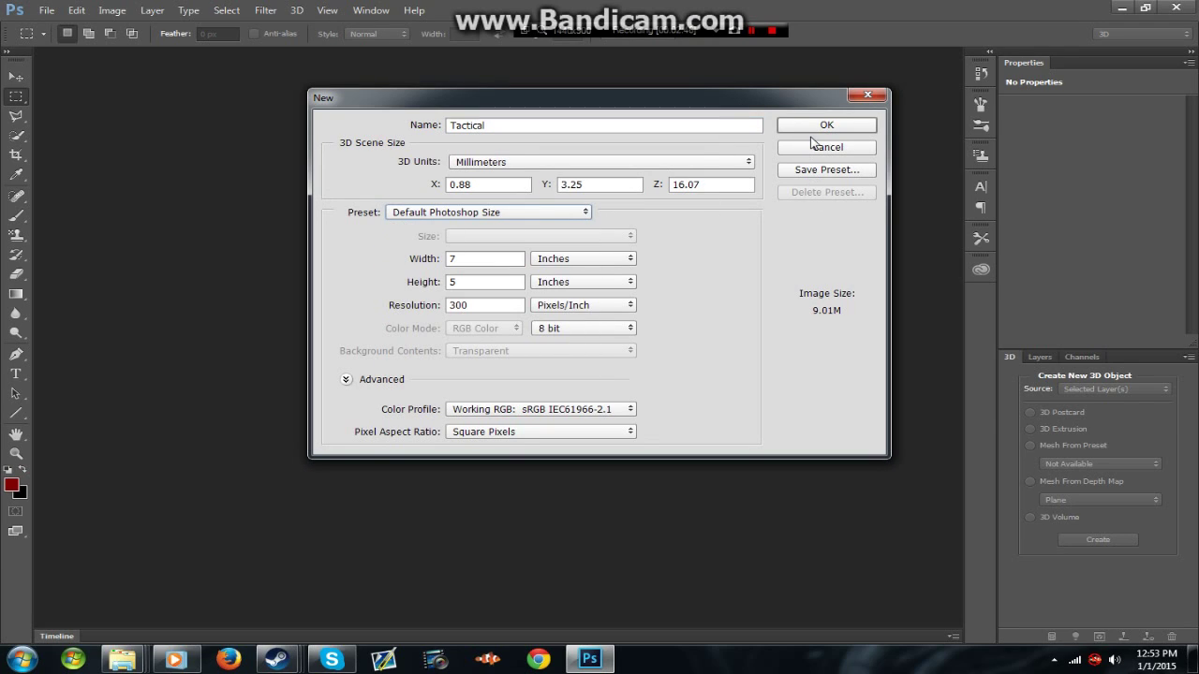
{"action": "left_click", "coordinate": [544, 213]}
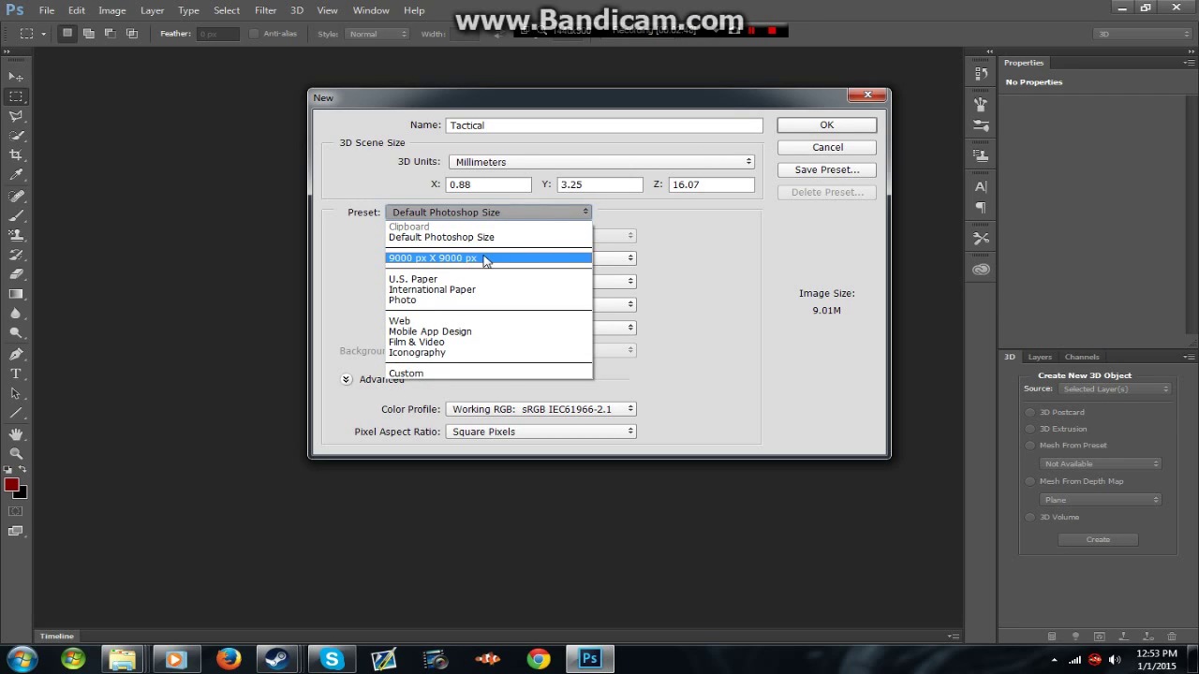
{"action": "left_click", "coordinate": [489, 260]}
{"action": "left_click", "coordinate": [797, 125]}
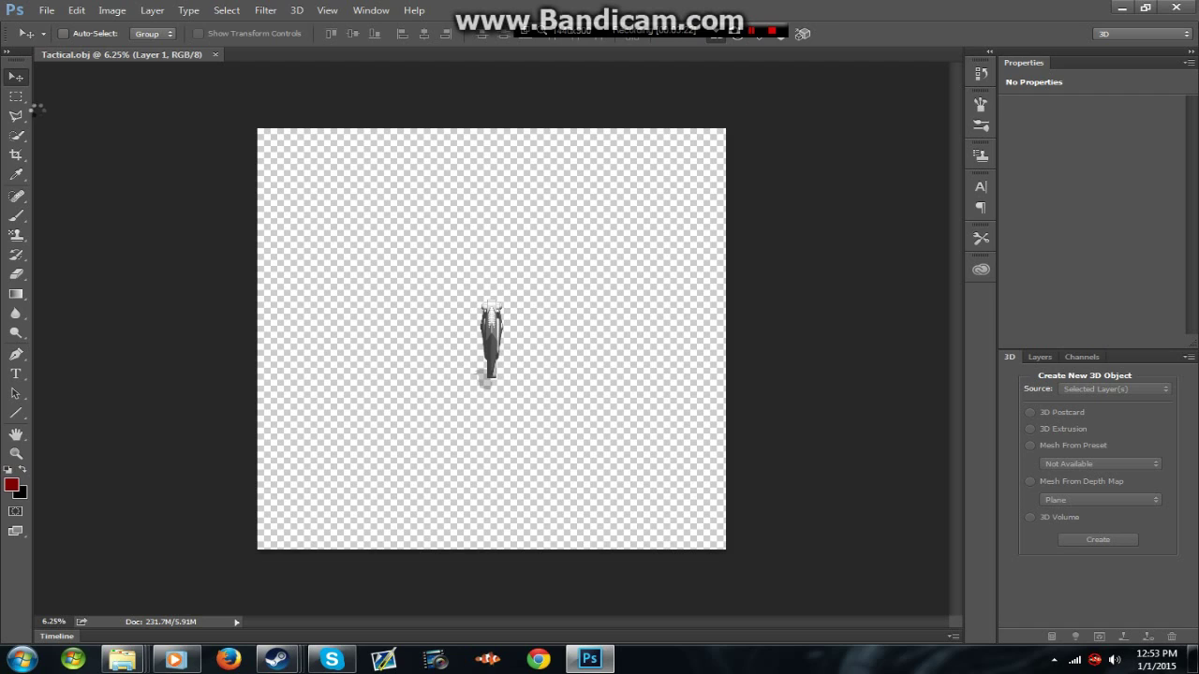
Orbit the knife to a side view and choose Replace Texture for its material's diffuse.
{"action": "mouse_move", "coordinate": [542, 300]}
{"action": "left_mouse_down"}
{"action": "mouse_move", "coordinate": [376, 305]}
{"action": "mouse_move", "coordinate": [370, 320]}
{"action": "mouse_move", "coordinate": [401, 318]}
{"action": "left_mouse_up"}
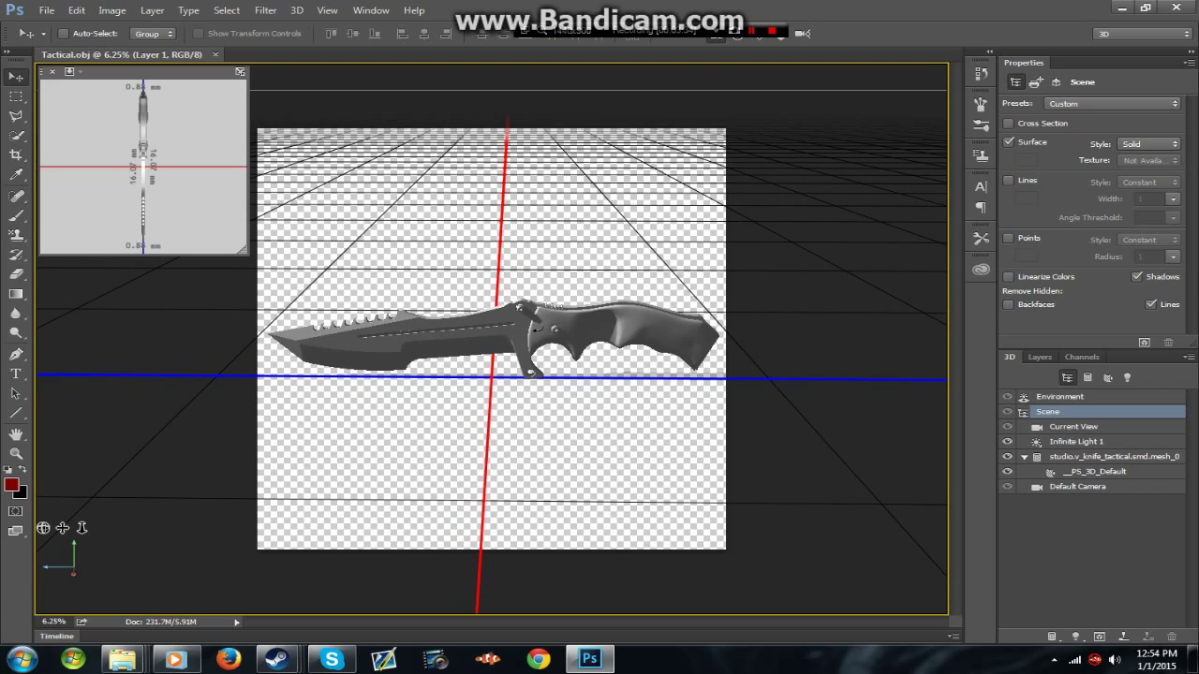
{"action": "right_click", "coordinate": [539, 330]}
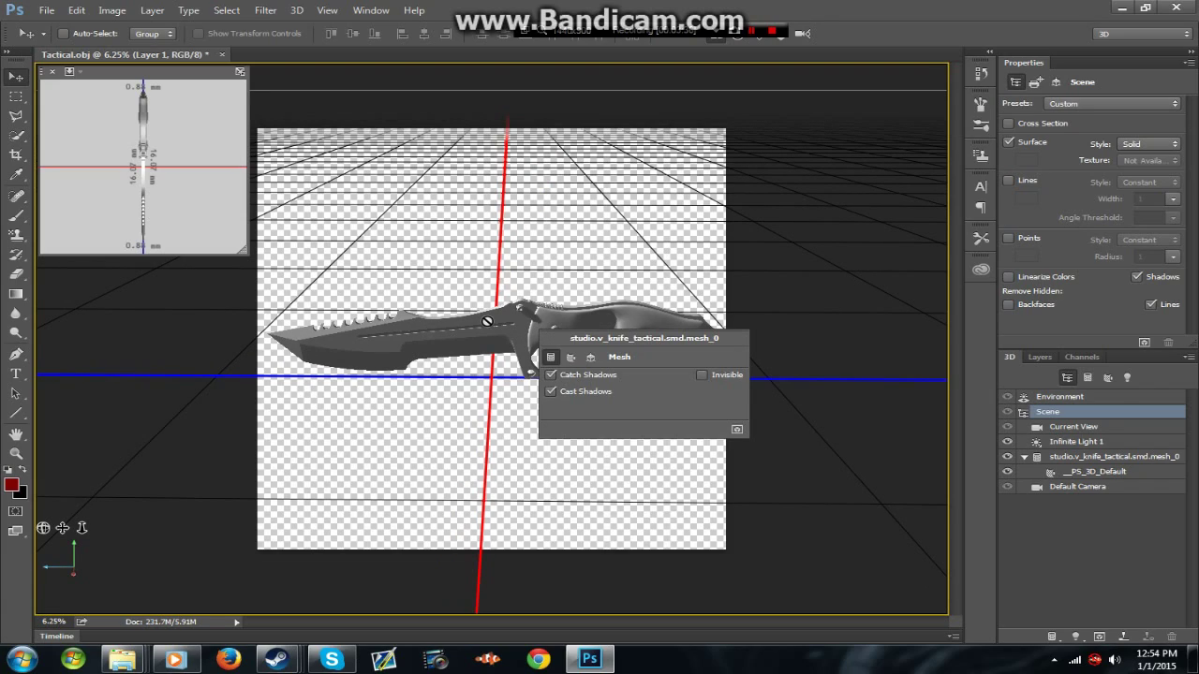
{"action": "left_click", "coordinate": [569, 358]}
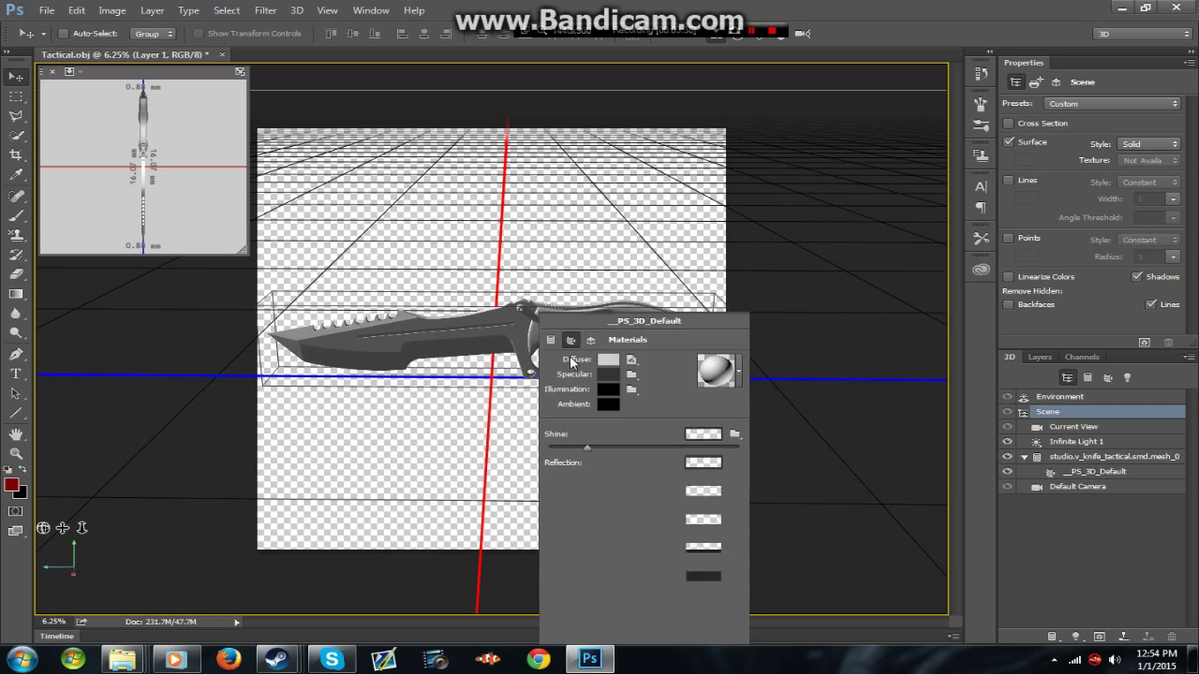
{"action": "left_click", "coordinate": [631, 360]}
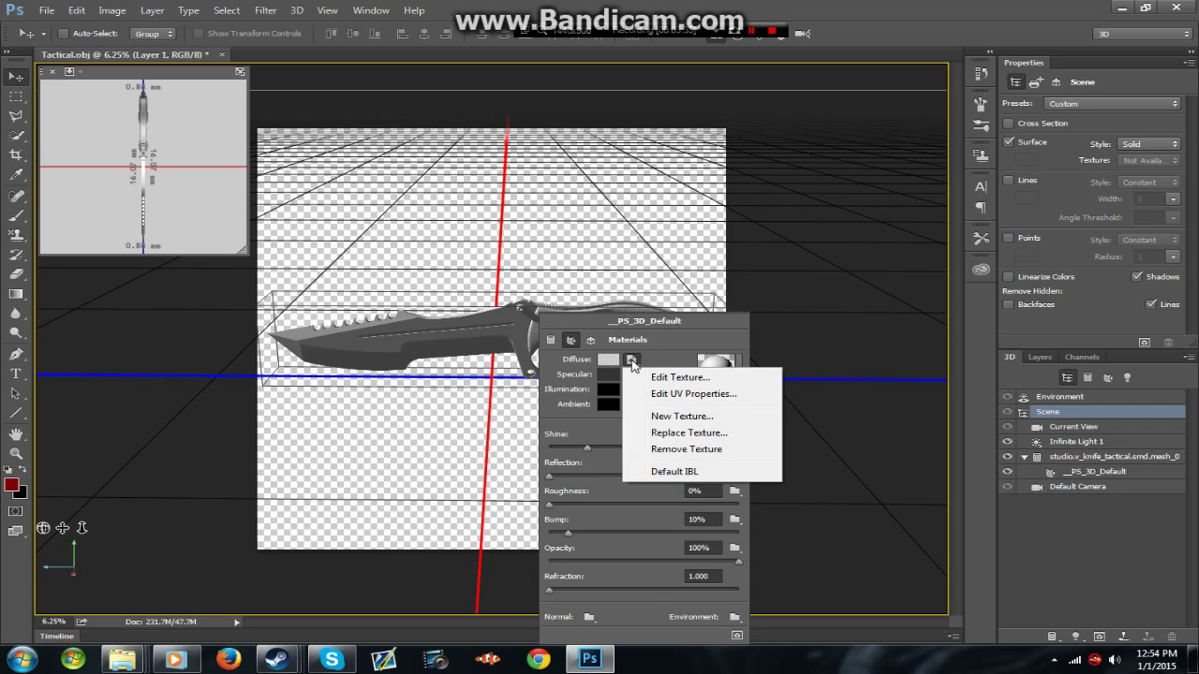
{"action": "left_click", "coordinate": [673, 433]}
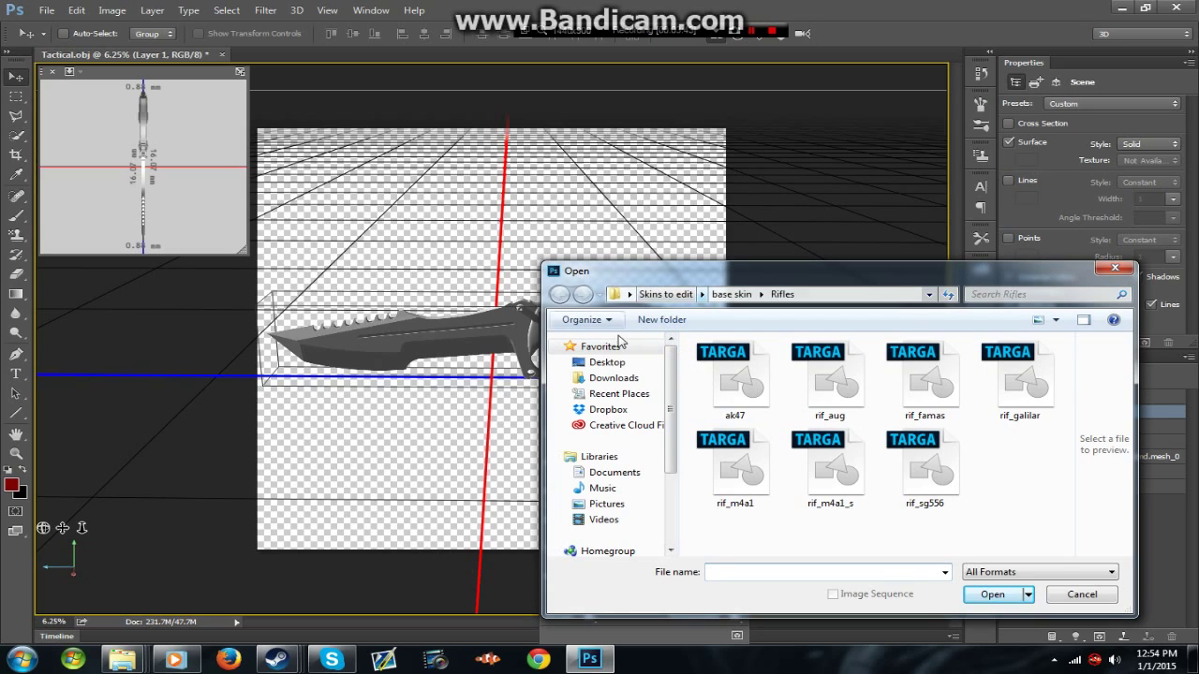
Load knife_tactical from Desktop\New folder as the diffuse texture.
{"action": "left_click", "coordinate": [618, 364]}
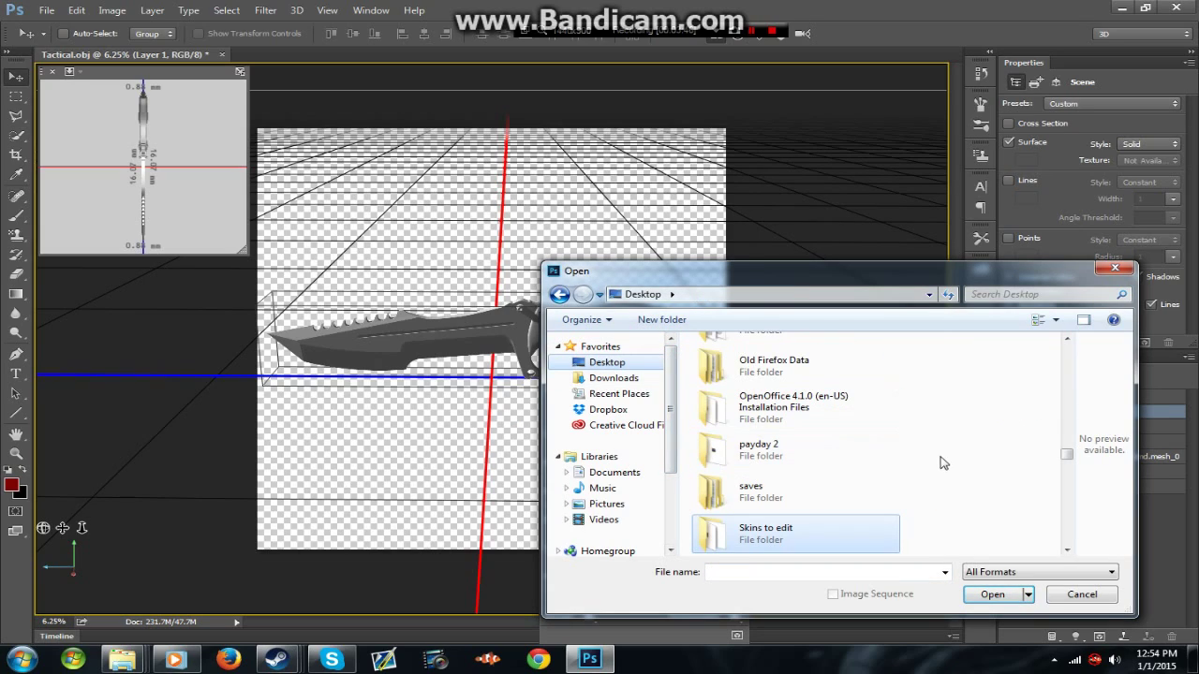
{"action": "left_click", "coordinate": [946, 457]}
{"action": "scroll", "coordinate": [843, 434], "scroll_direction": "up", "scroll_amount": 2}
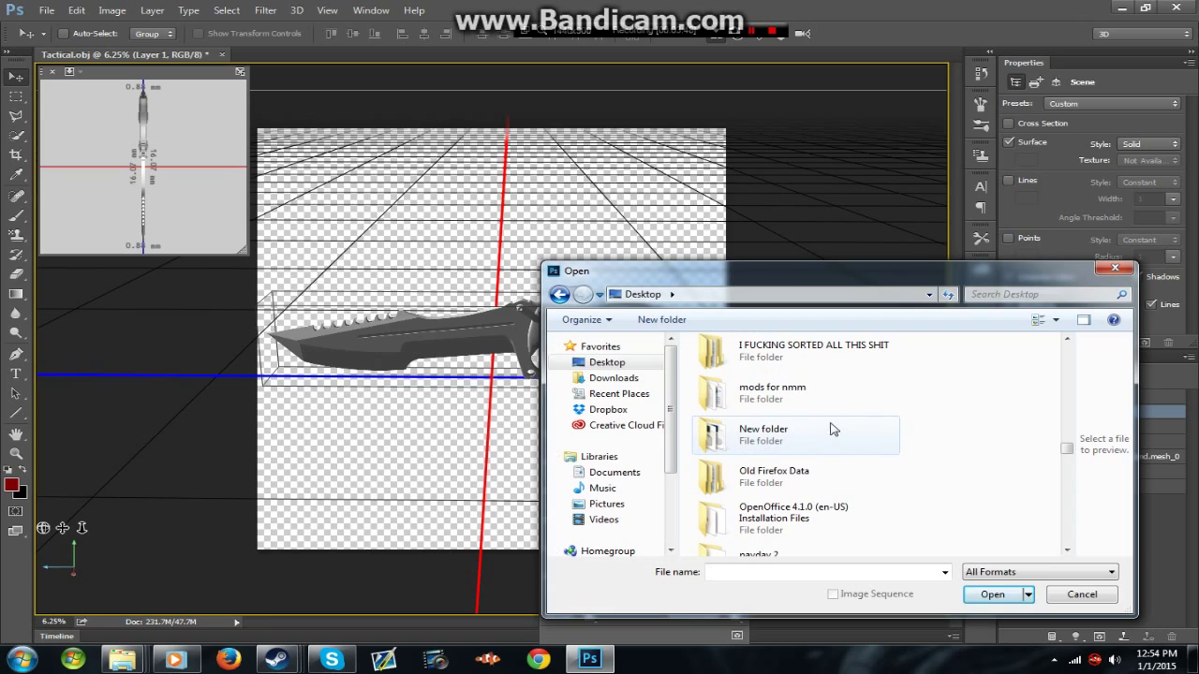
{"action": "double_click", "coordinate": [833, 429]}
{"action": "double_click", "coordinate": [755, 386]}
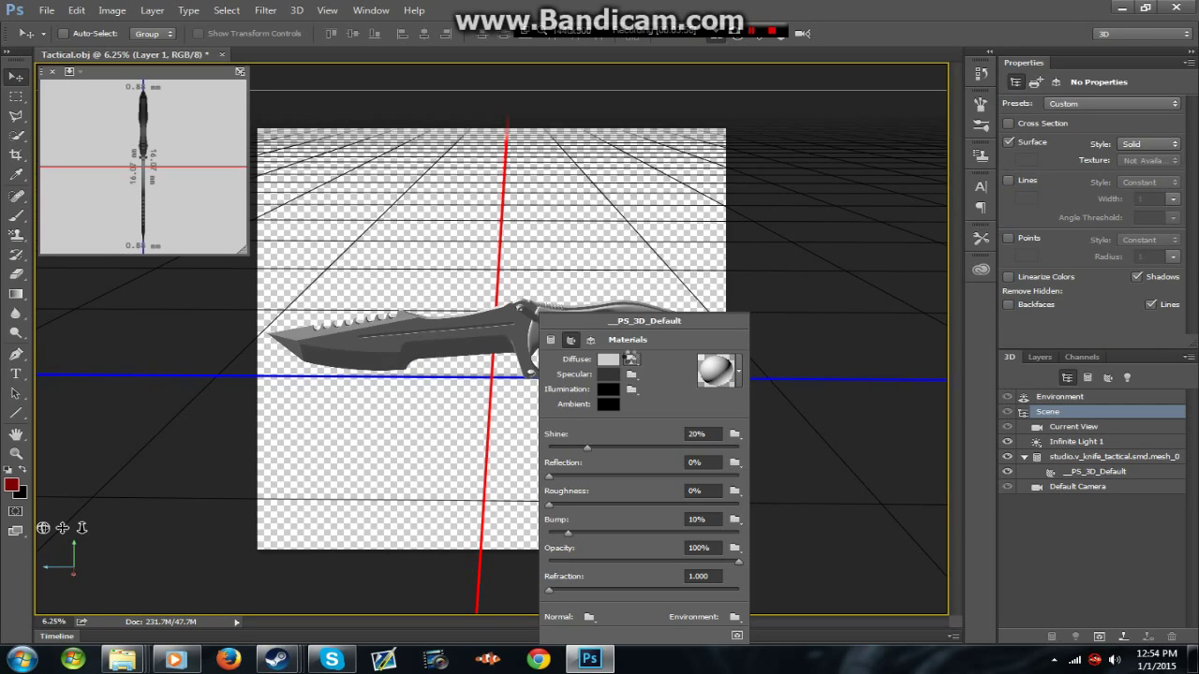
Dismiss the material settings, orbit to an eye-level side view, and select Current View.
{"action": "left_click", "coordinate": [688, 261]}
{"action": "mouse_move", "coordinate": [689, 261]}
{"action": "left_mouse_down"}
{"action": "mouse_move", "coordinate": [712, 246]}
{"action": "mouse_move", "coordinate": [782, 249]}
{"action": "mouse_move", "coordinate": [610, 244]}
{"action": "mouse_move", "coordinate": [696, 273]}
{"action": "mouse_move", "coordinate": [695, 260]}
{"action": "left_mouse_up"}
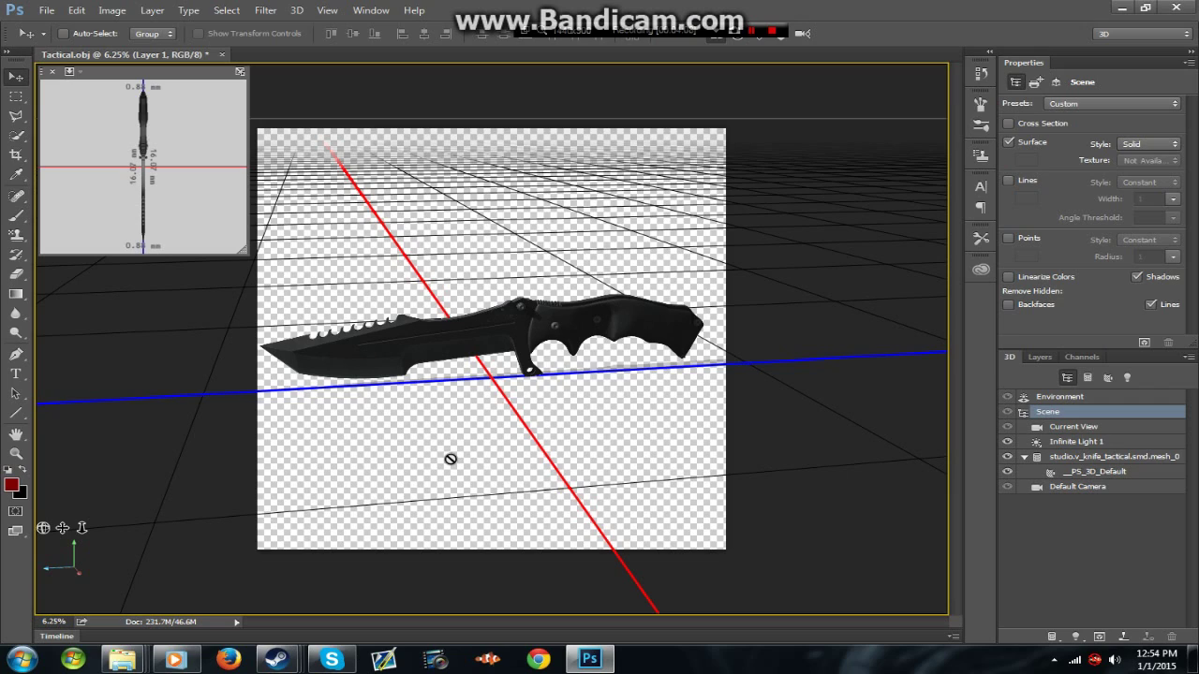
{"action": "mouse_move", "coordinate": [500, 283]}
{"action": "left_mouse_down"}
{"action": "mouse_move", "coordinate": [397, 273]}
{"action": "mouse_move", "coordinate": [418, 270]}
{"action": "left_mouse_up"}
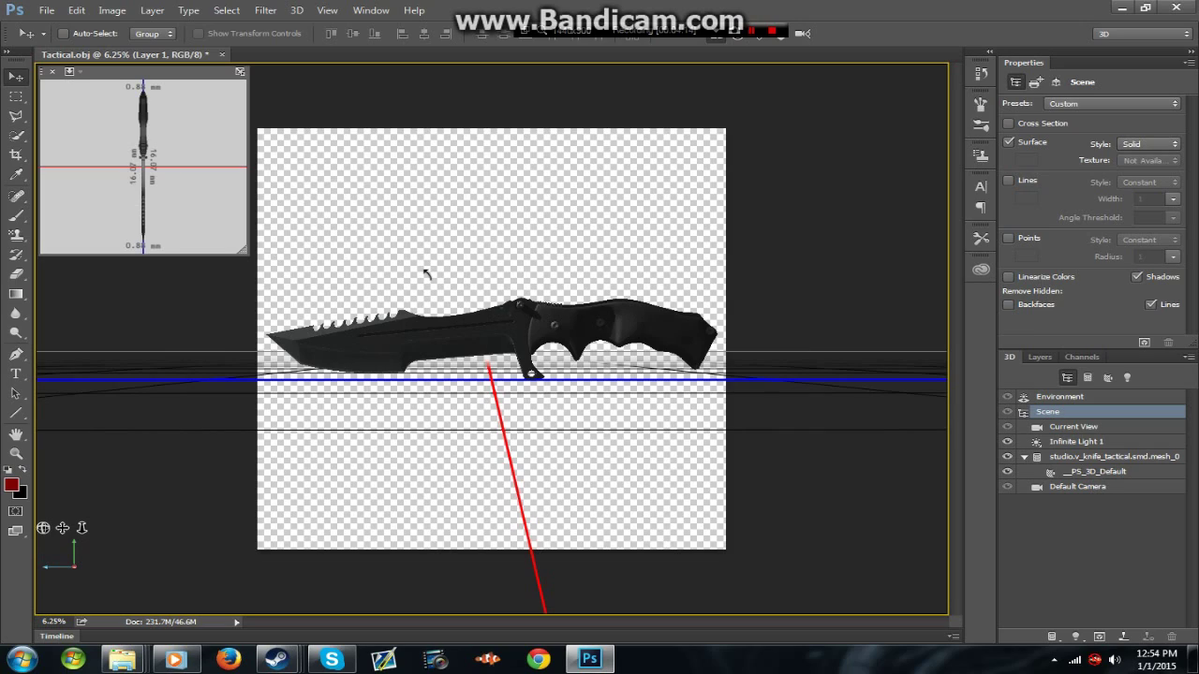
{"action": "left_click", "coordinate": [426, 272]}
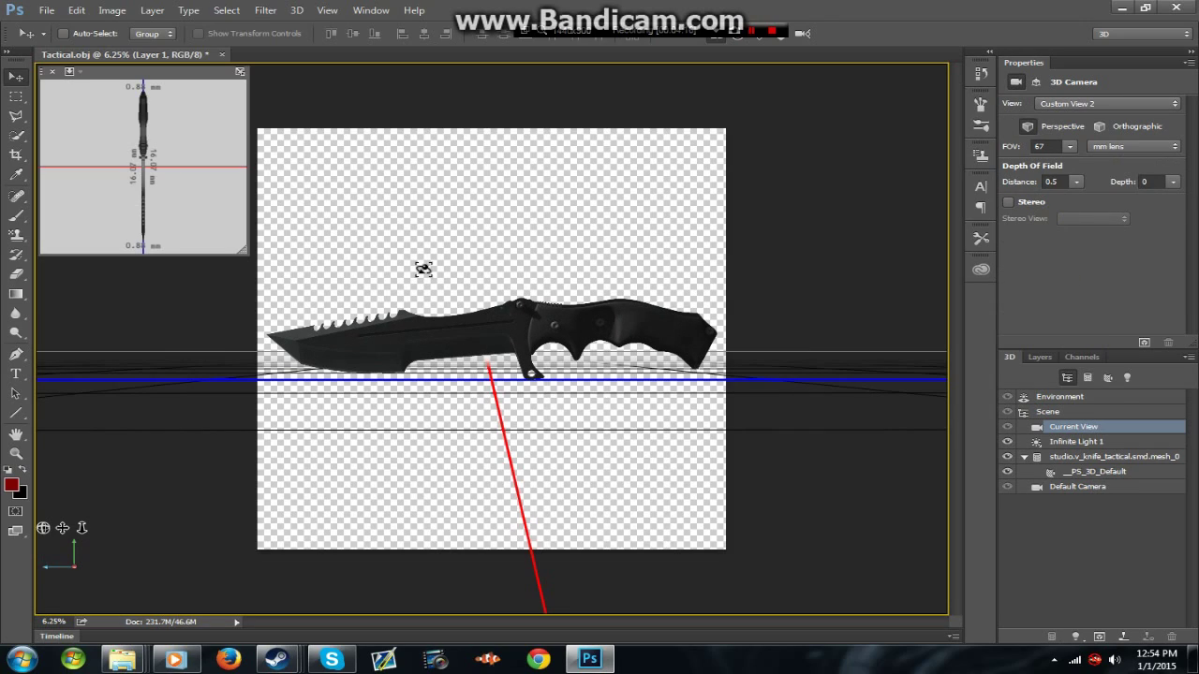